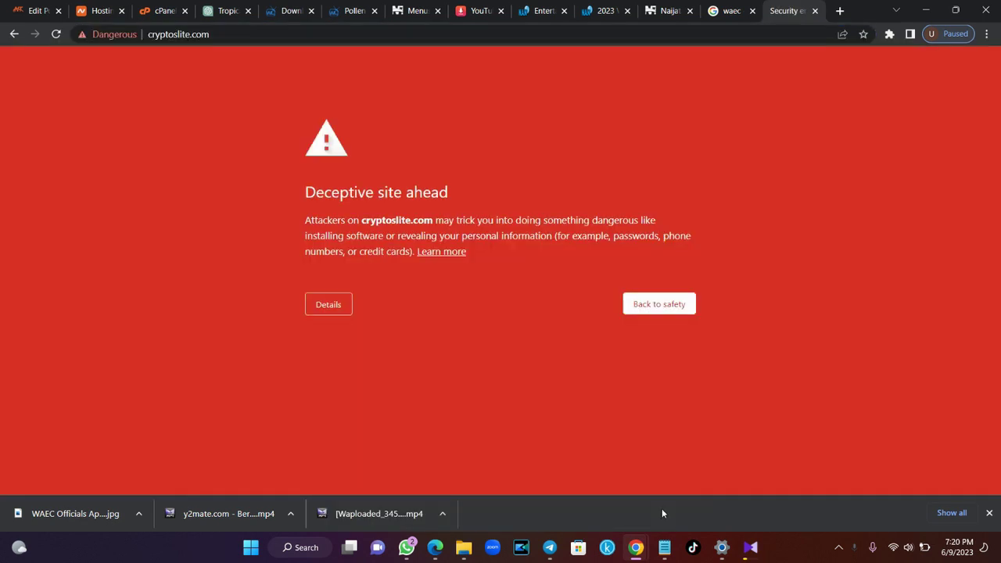
Search the web for "search console" and enter Google Search Console from its start page
click(989, 513)
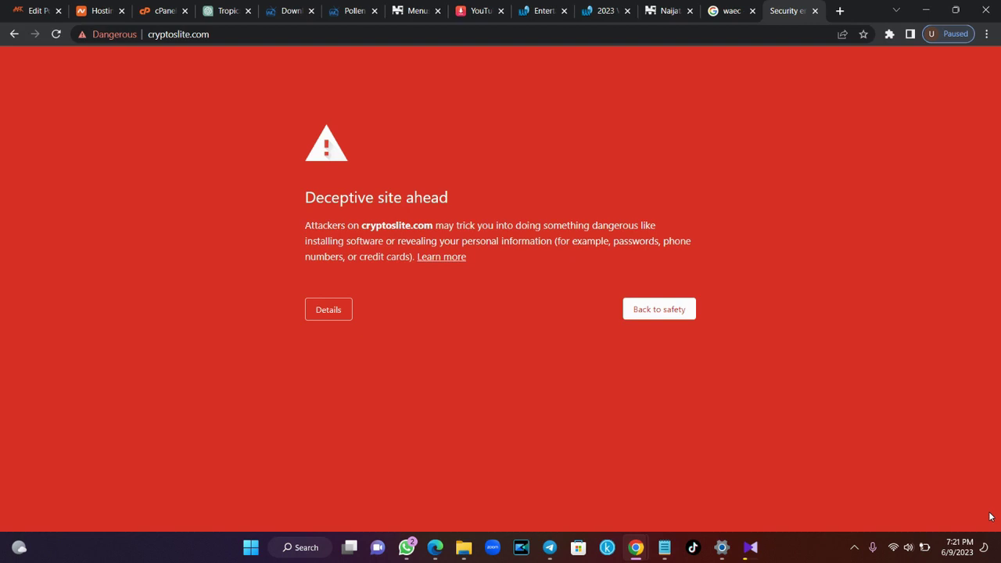
click(422, 28)
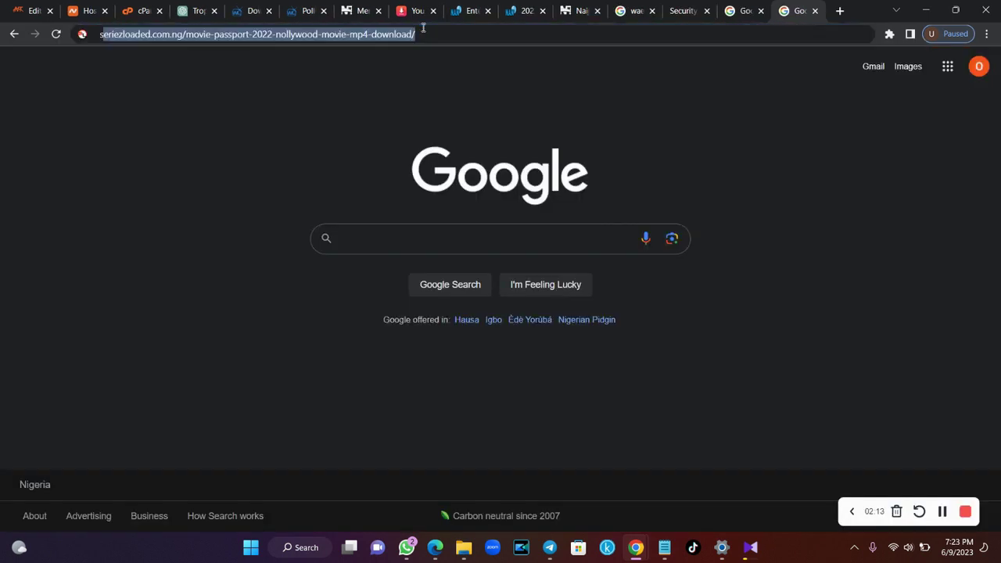
text(search)
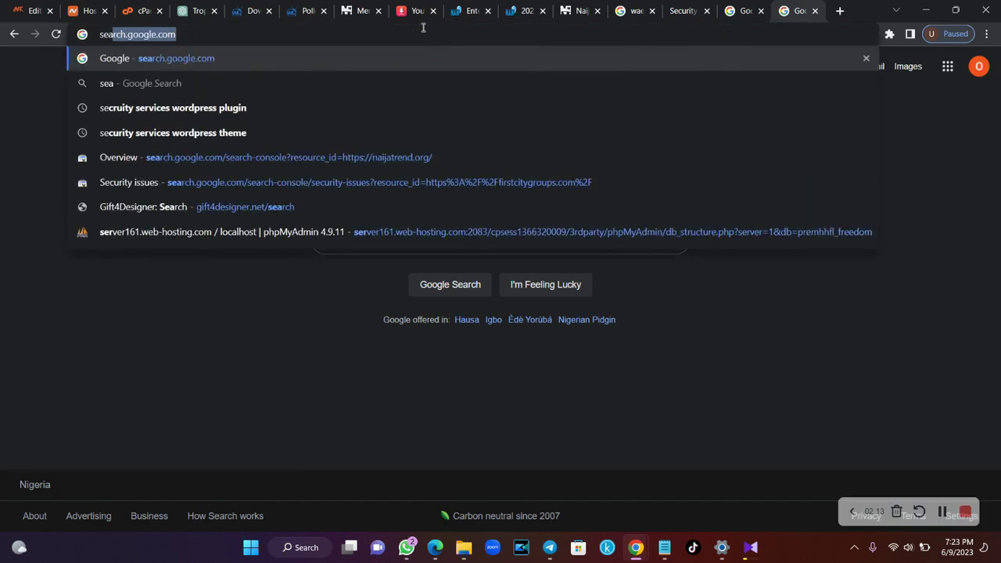
text( console)
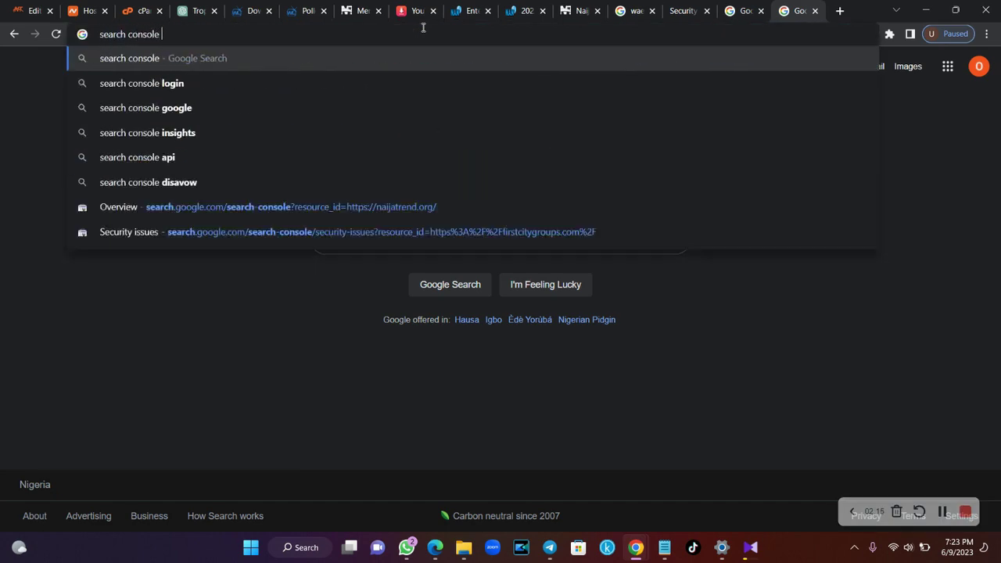
key(Return)
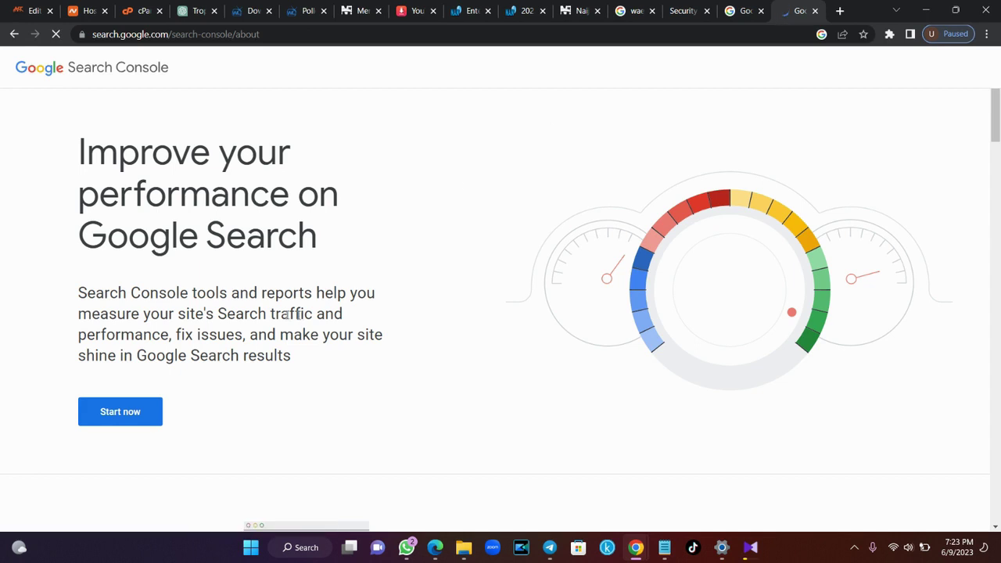
click(121, 413)
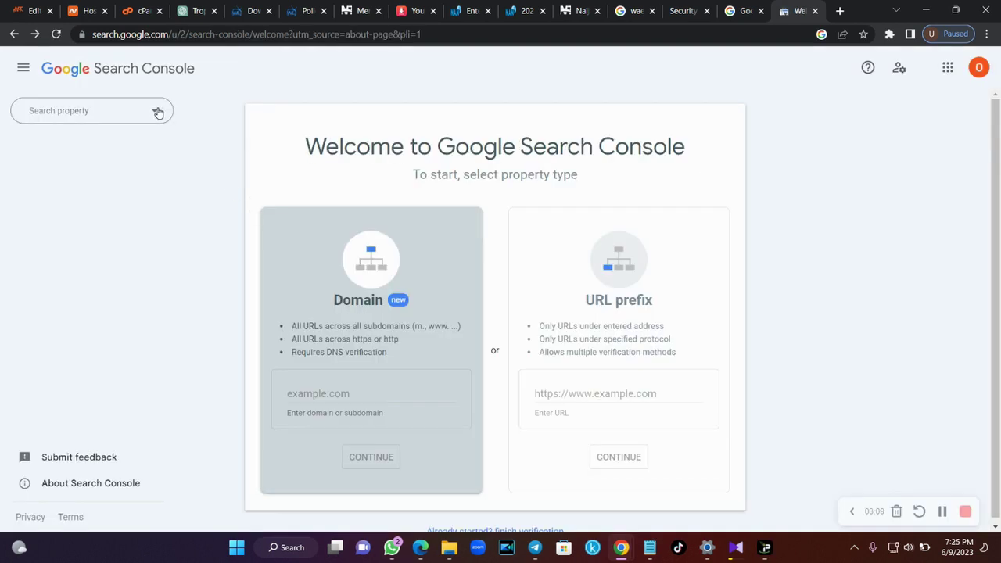
click(156, 116)
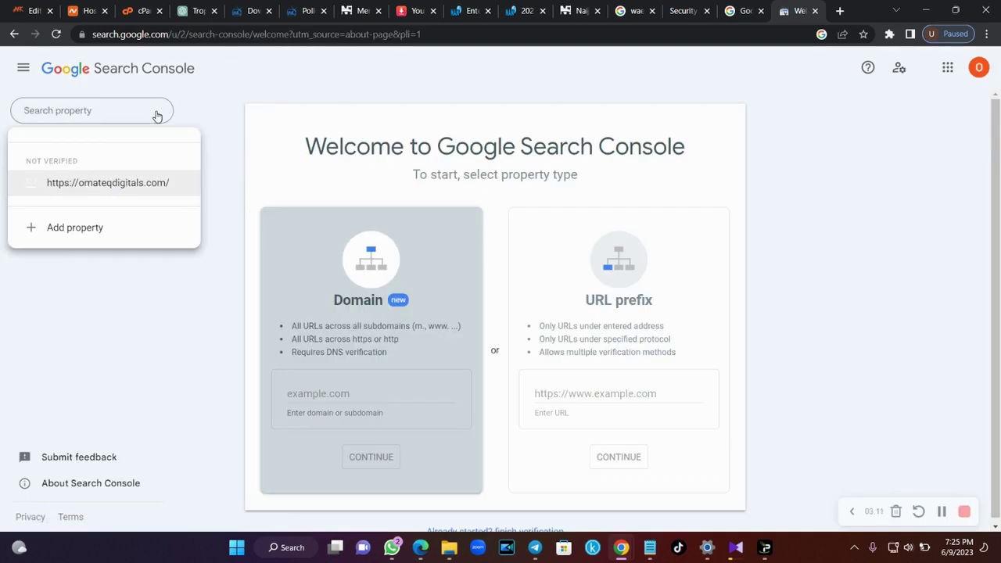
click(96, 230)
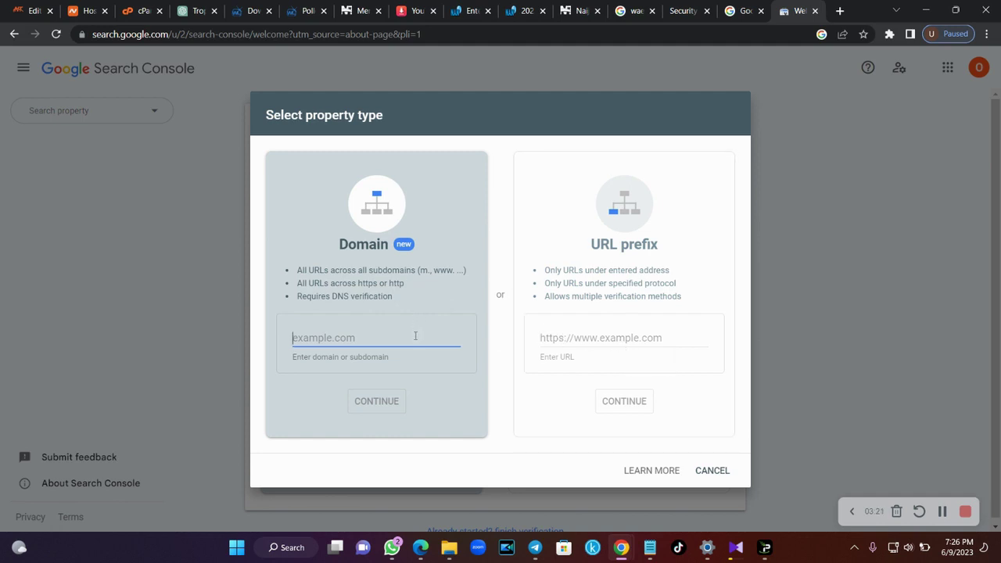
click(573, 336)
text(https:/)
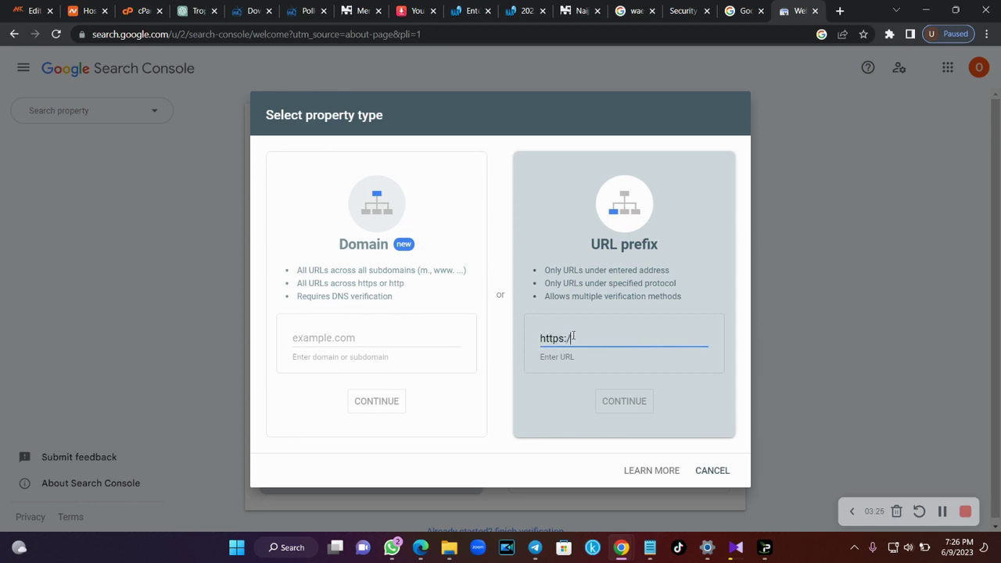
text(/cryptoslite.com)
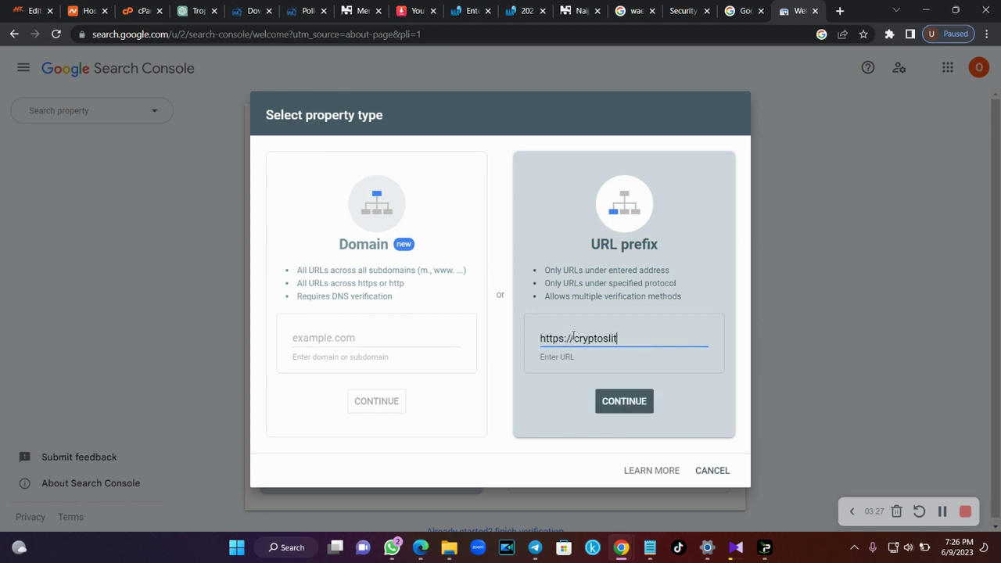
click(631, 402)
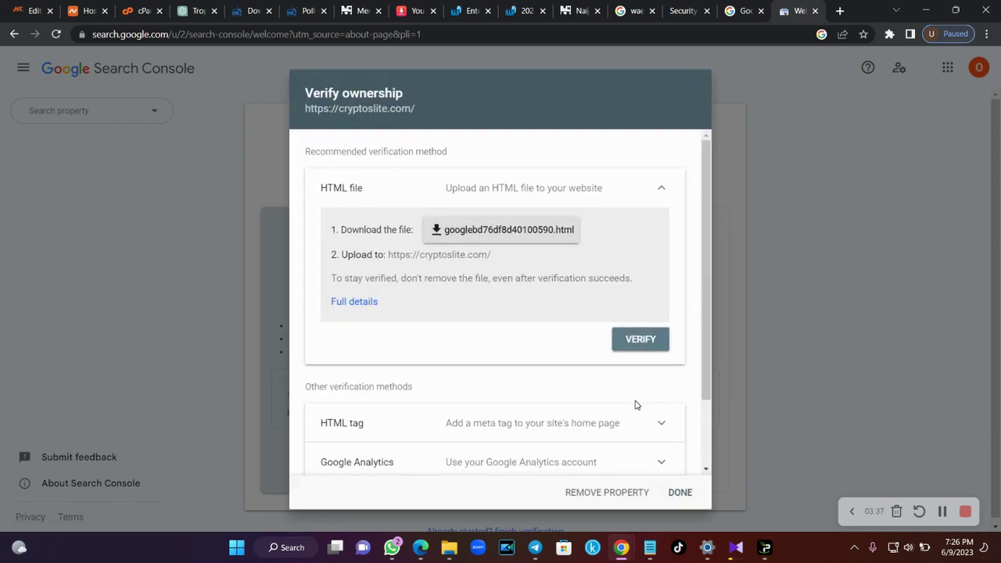
click(466, 232)
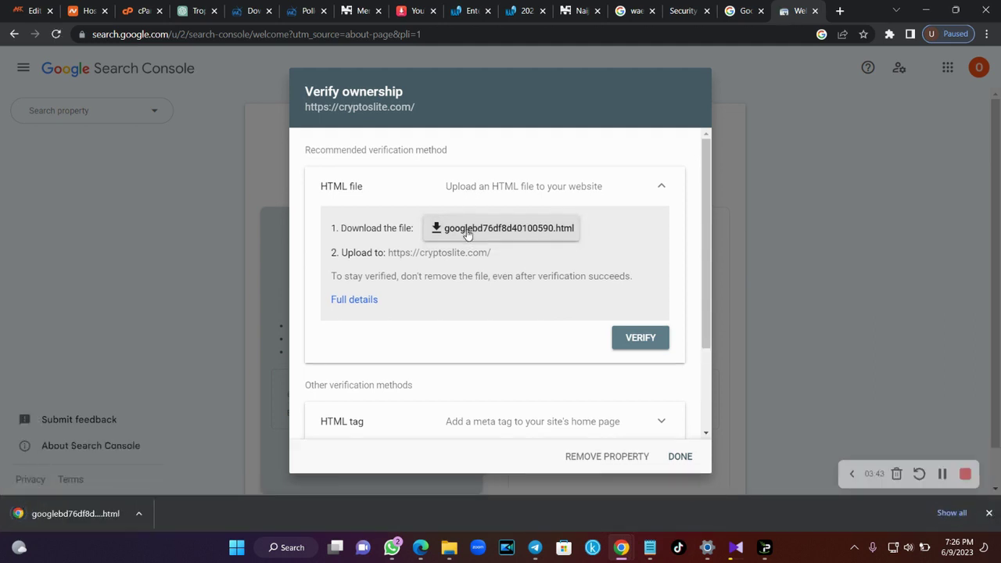
Switch to the hosting account's cPanel and open the public_html folder in File Manager
click(143, 11)
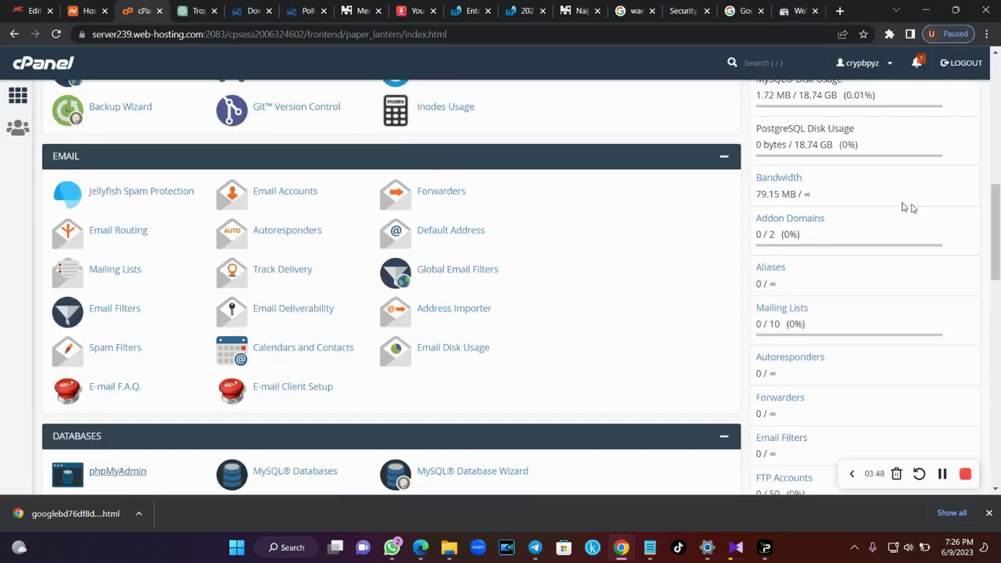
drag(991, 233, 996, 168)
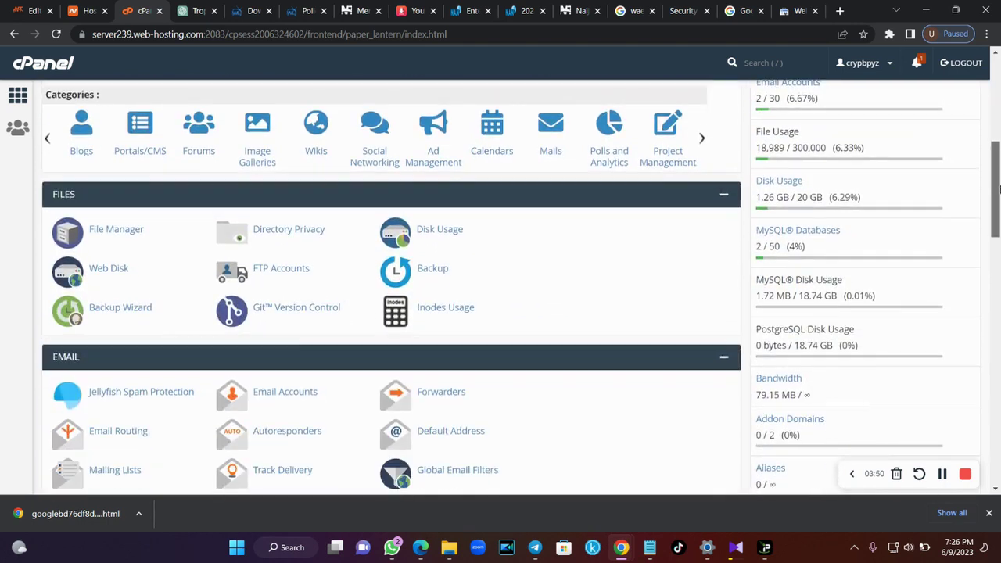
click(130, 230)
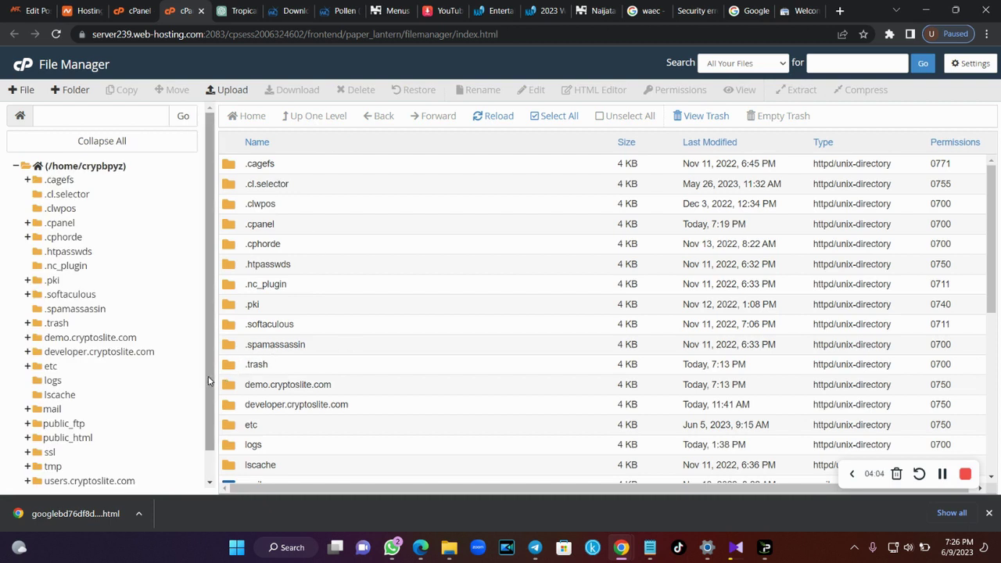
scroll(209, 443, down, 1)
click(116, 407)
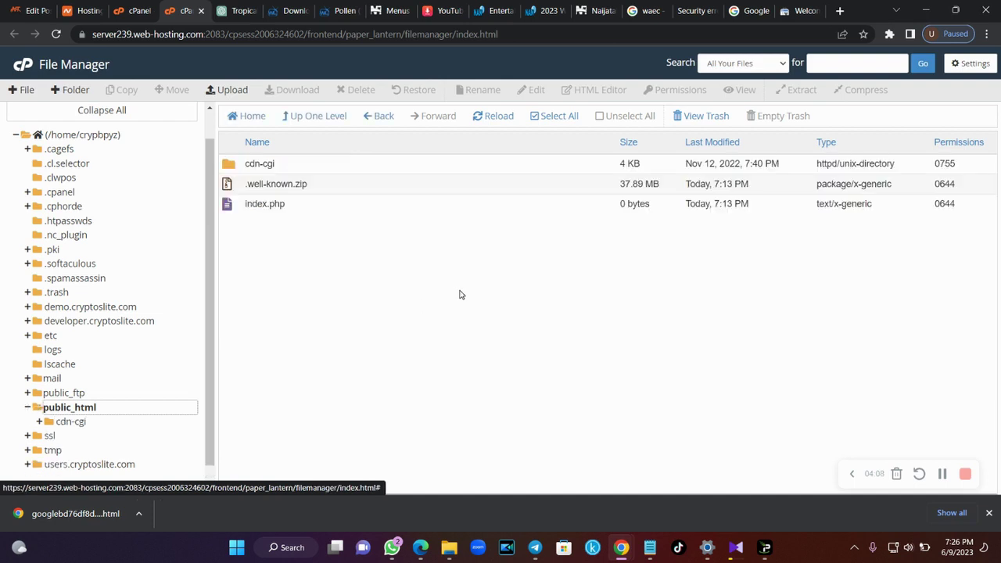
Upload the downloaded Google HTML verification file to public_html and return to that folder
click(245, 94)
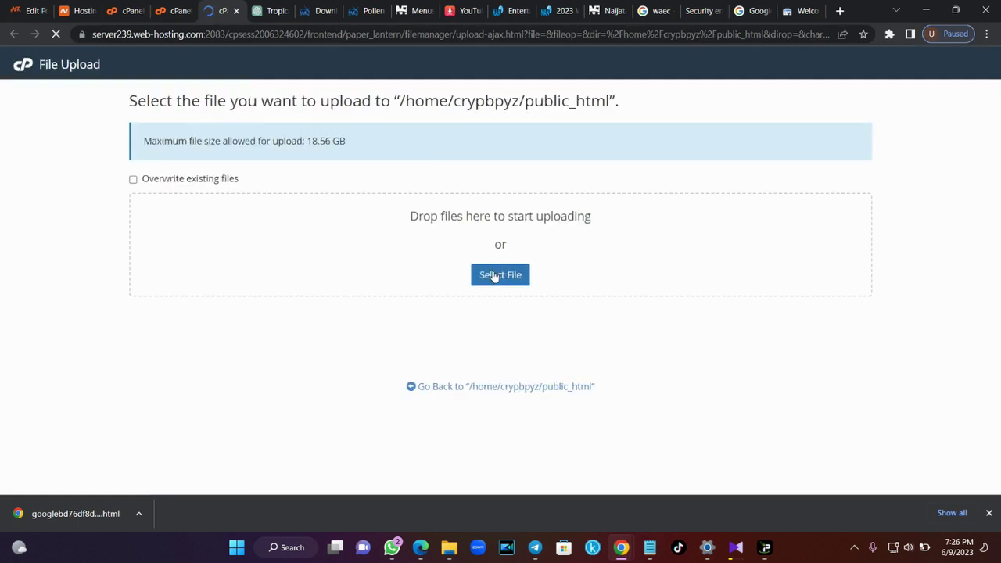
click(494, 277)
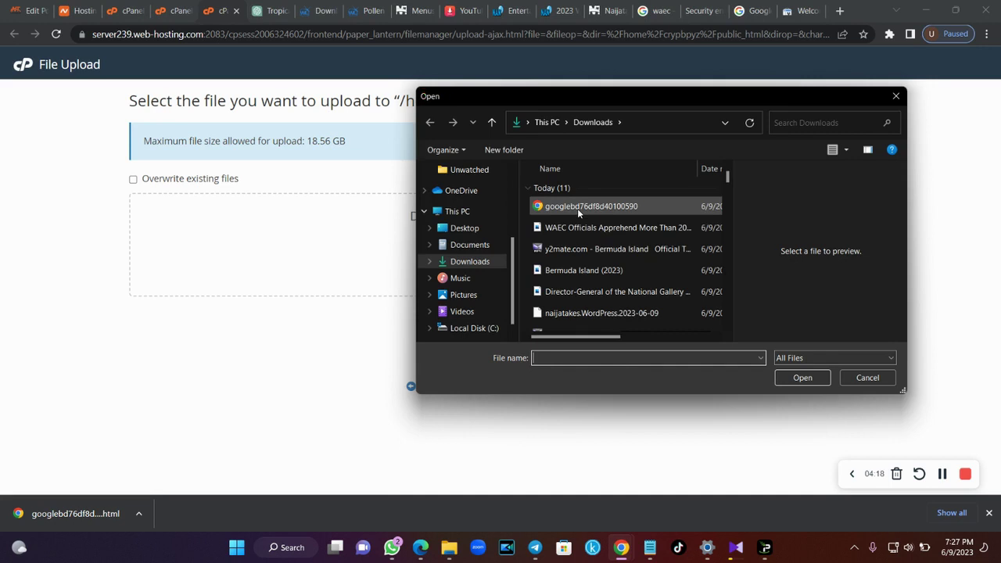
double_click(577, 208)
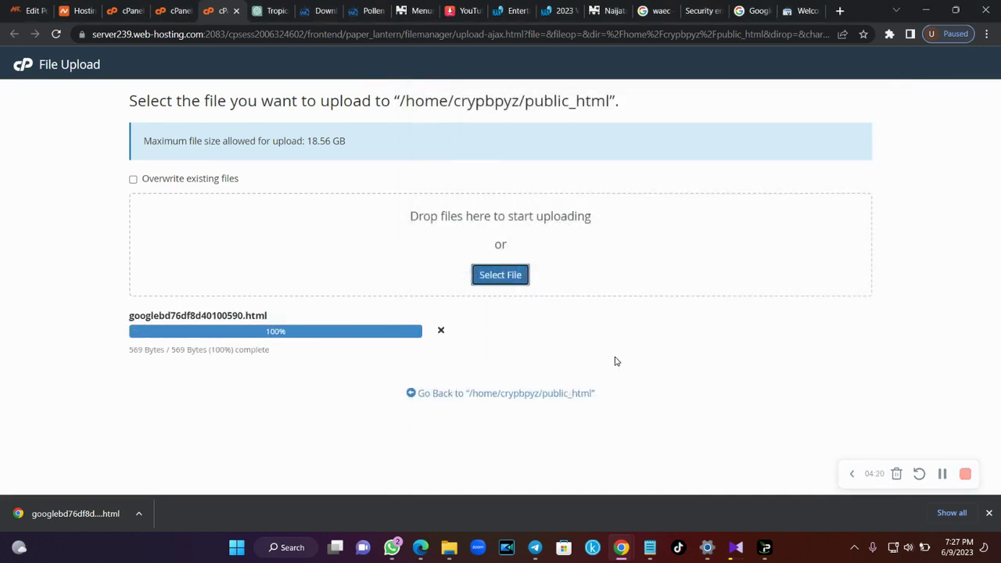
click(517, 394)
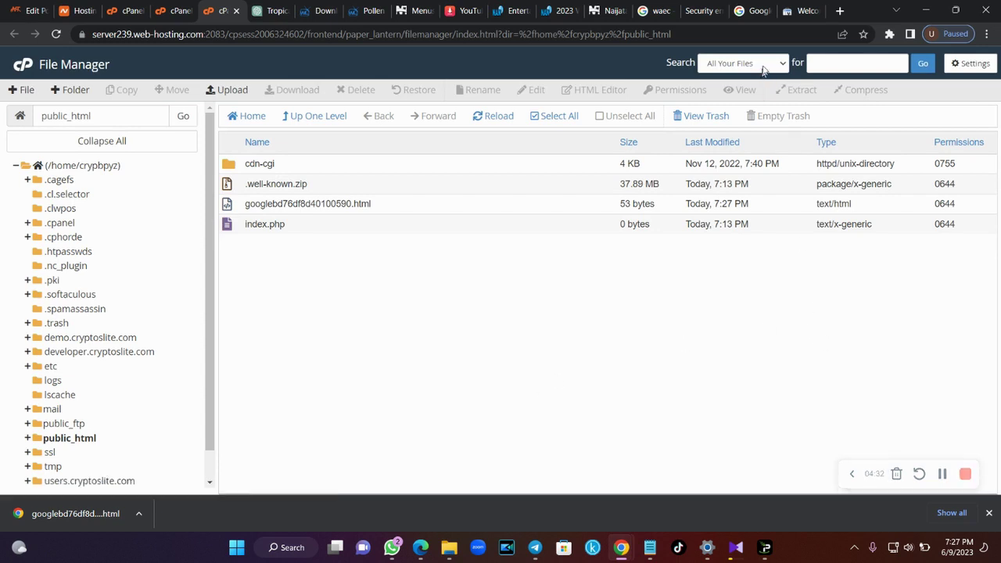
Return to Search Console, verify ownership of cryptoslite.com with the HTML file method, and go to the property
click(801, 8)
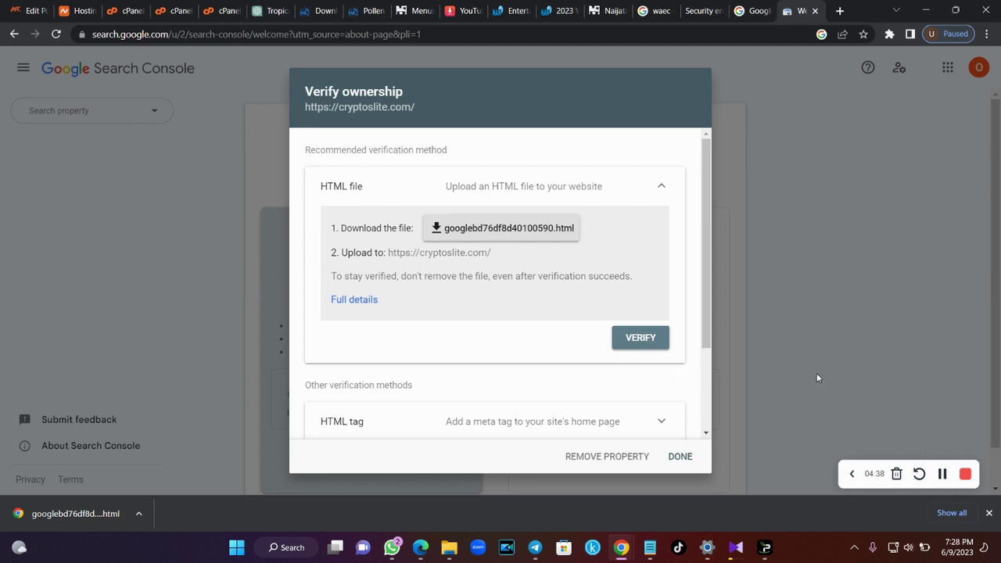
click(644, 342)
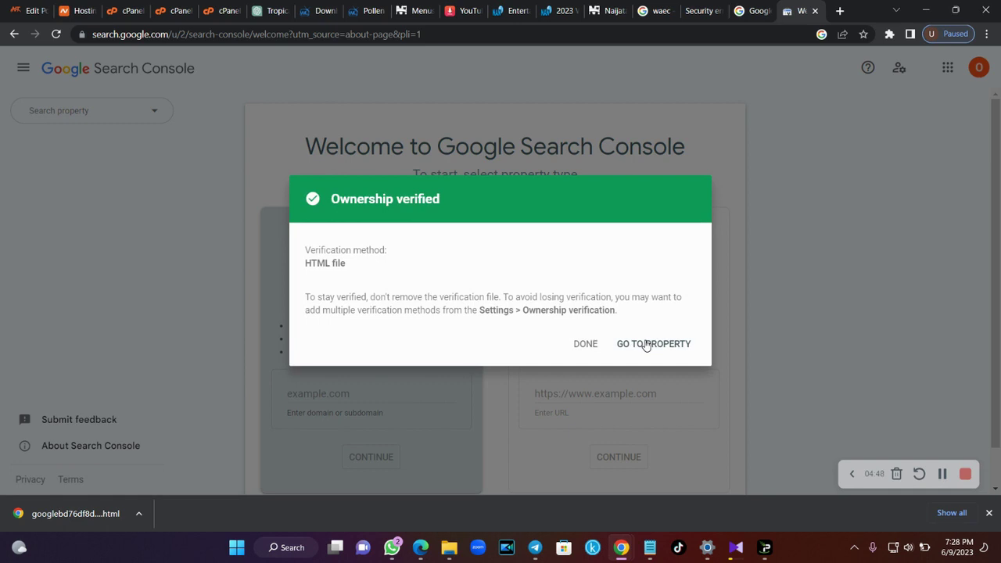
click(645, 344)
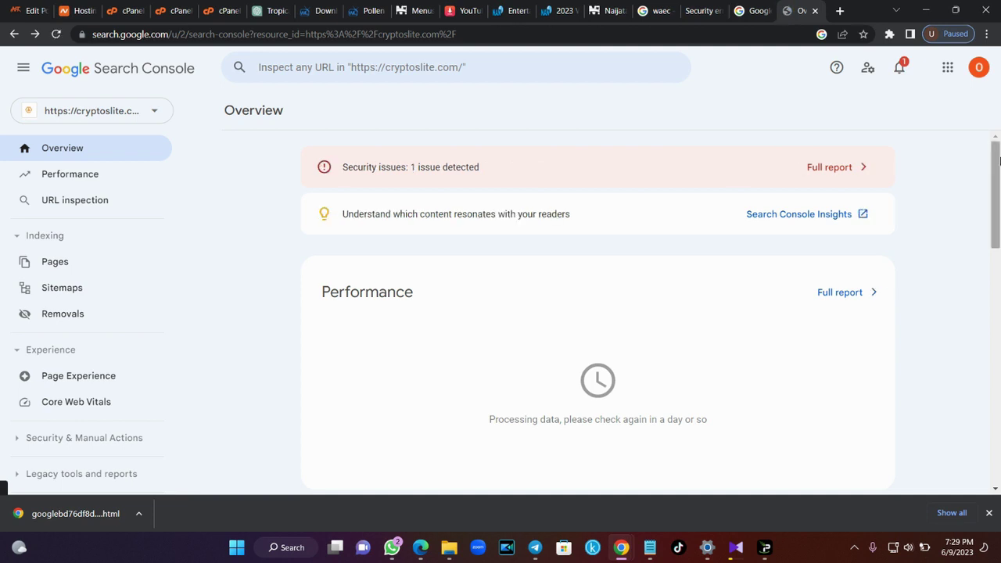
Open the full security issues report and expand the details of the Deceptive pages issue
mouse_move(998, 156)
mouse_down()
mouse_move(998, 463)
mouse_move(998, 156)
mouse_up()
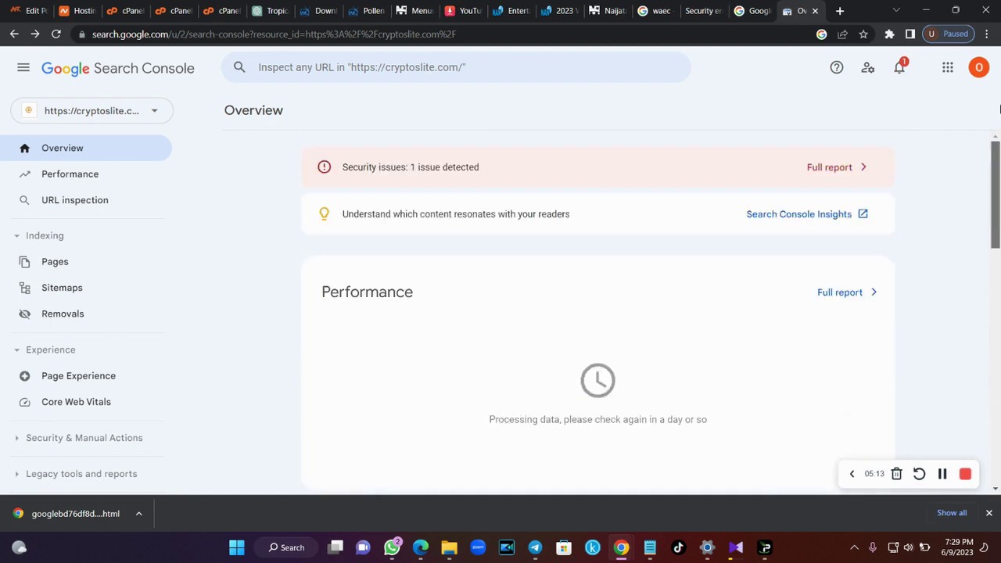
click(816, 173)
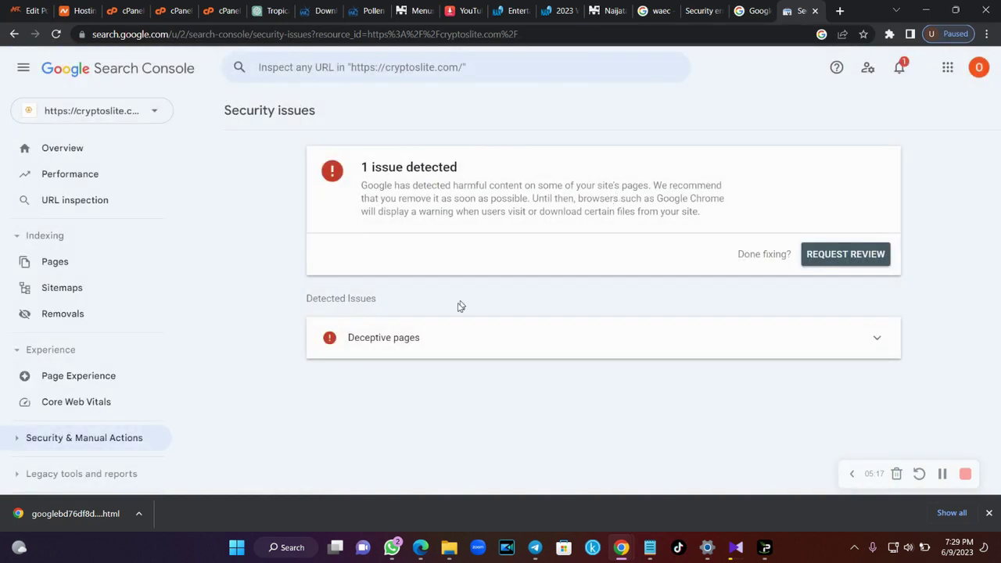
click(543, 337)
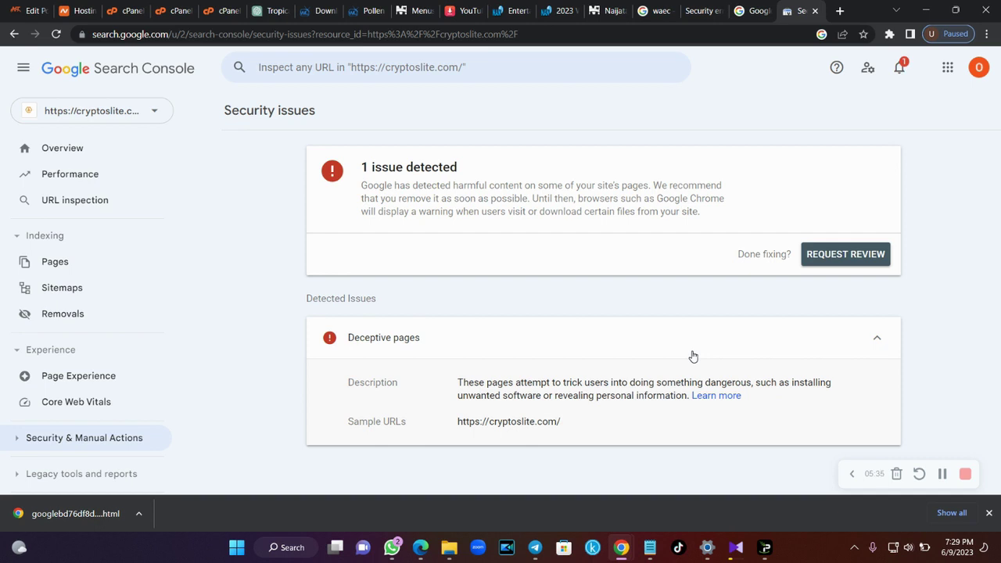
Submit a review request marked all issues fixed, stating the domain is for tutorials and education, involves no fraud, and should be allowed to work
click(830, 258)
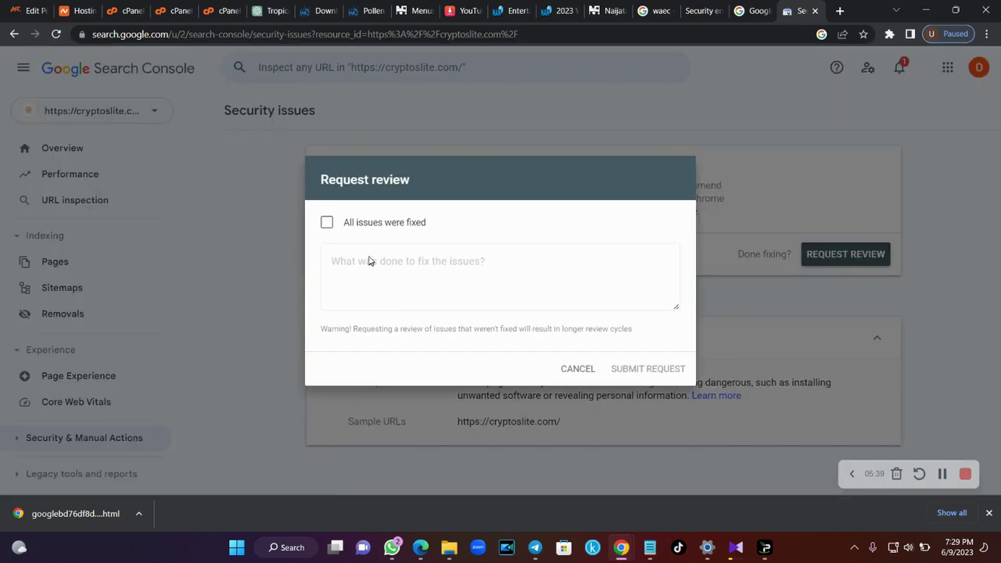
click(327, 224)
click(363, 267)
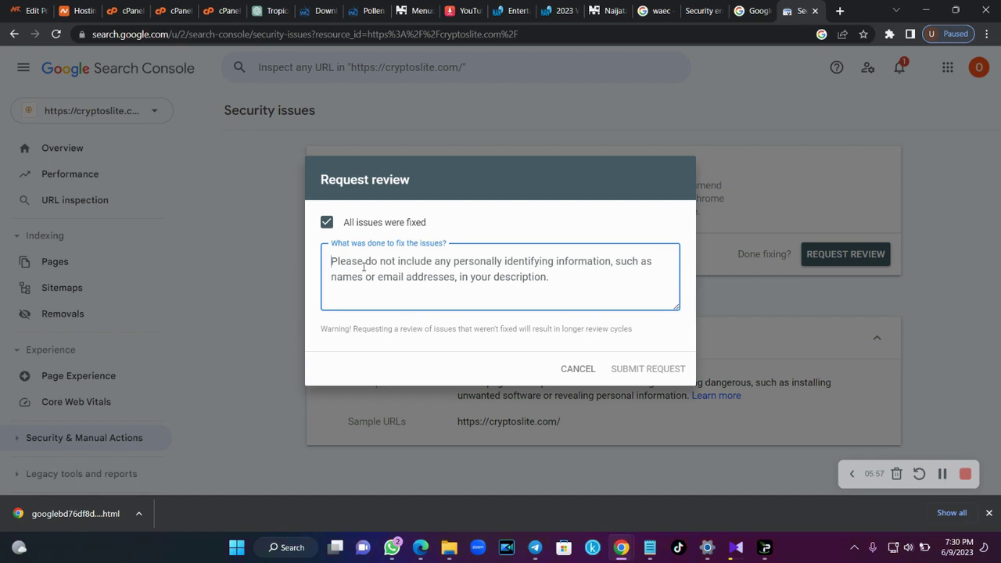
text(Hello)
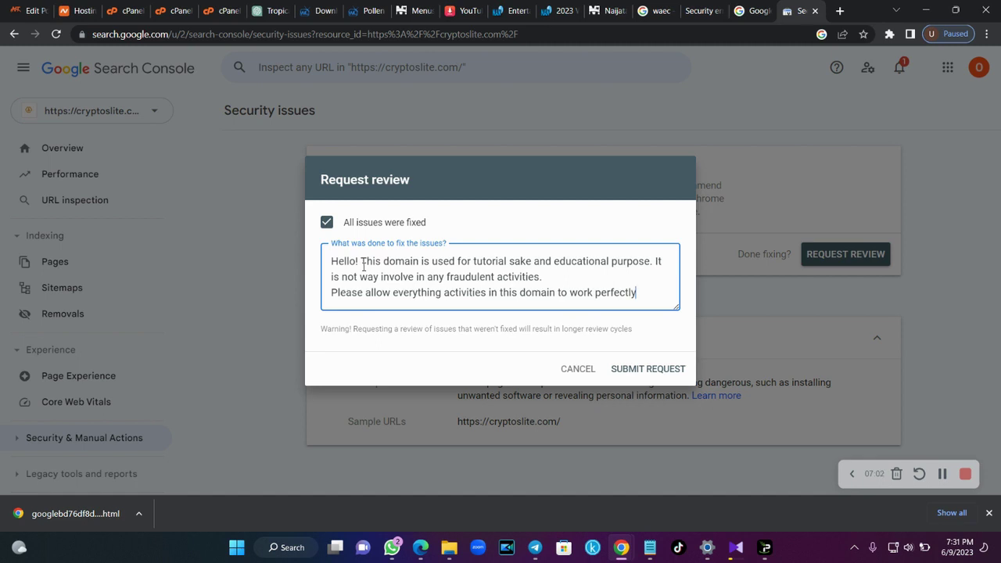
click(634, 374)
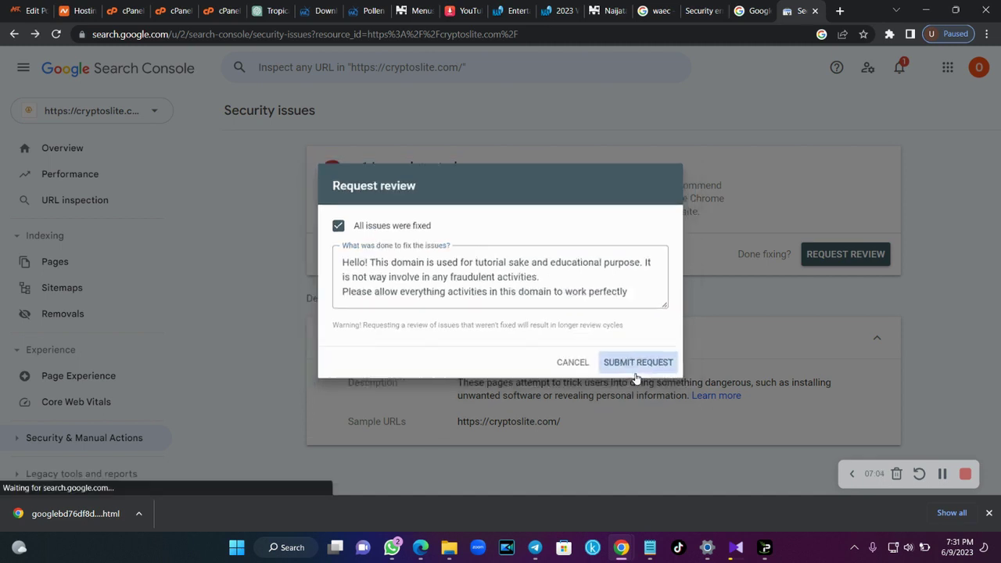